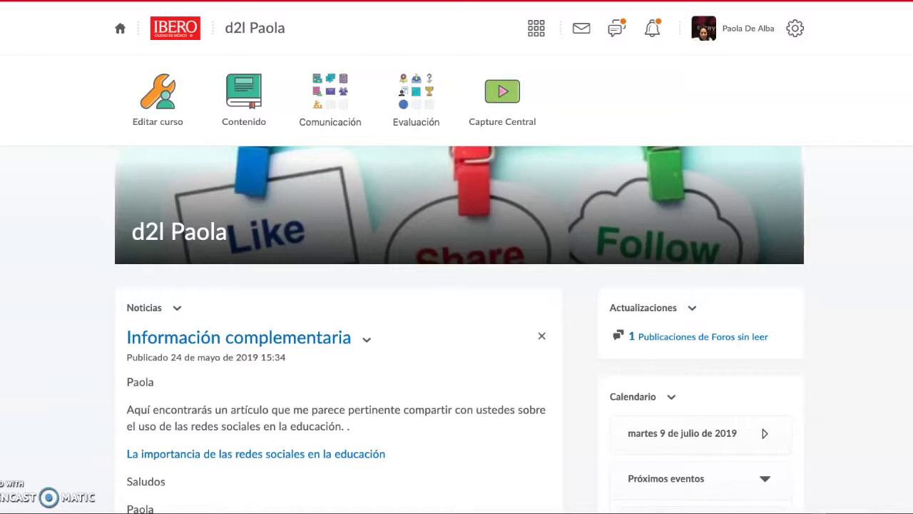
Start a new assignment in the course's Asignaciones tool and name it "Tarea 1"
left_click(414, 94)
left_click(441, 103)
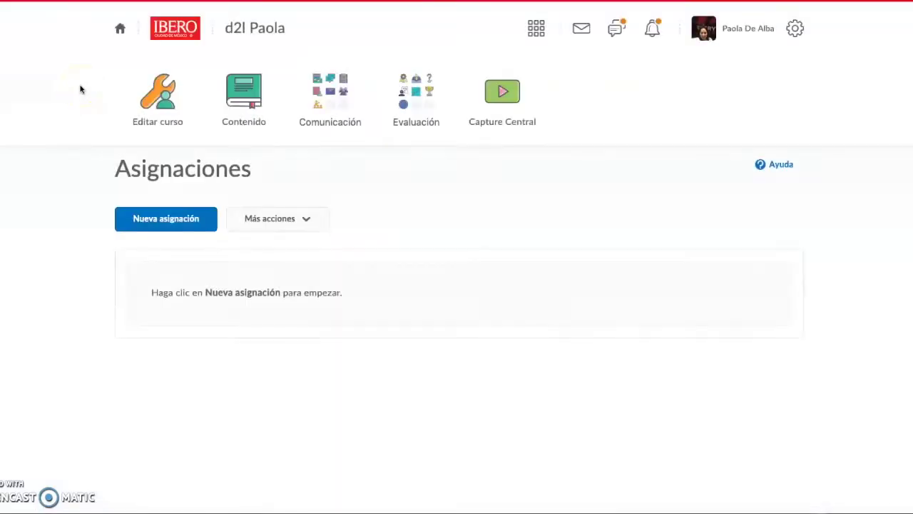
left_click(153, 227)
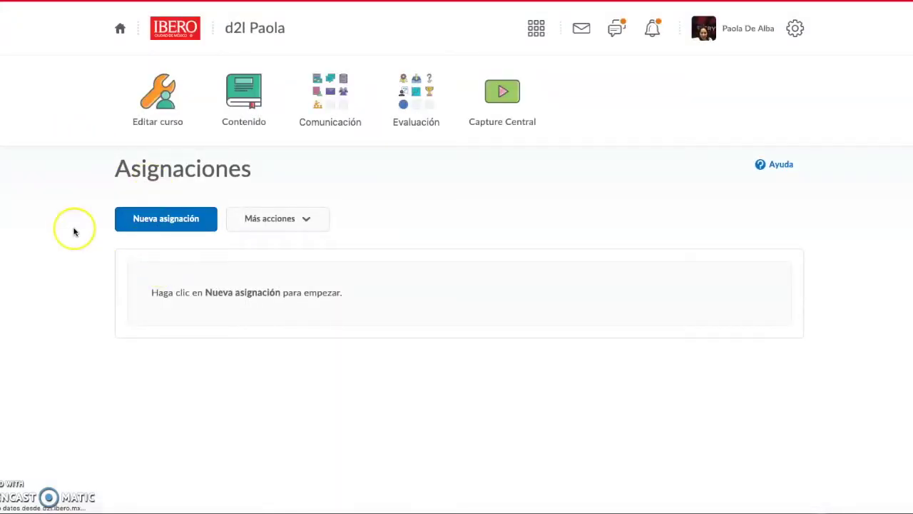
left_click(140, 297)
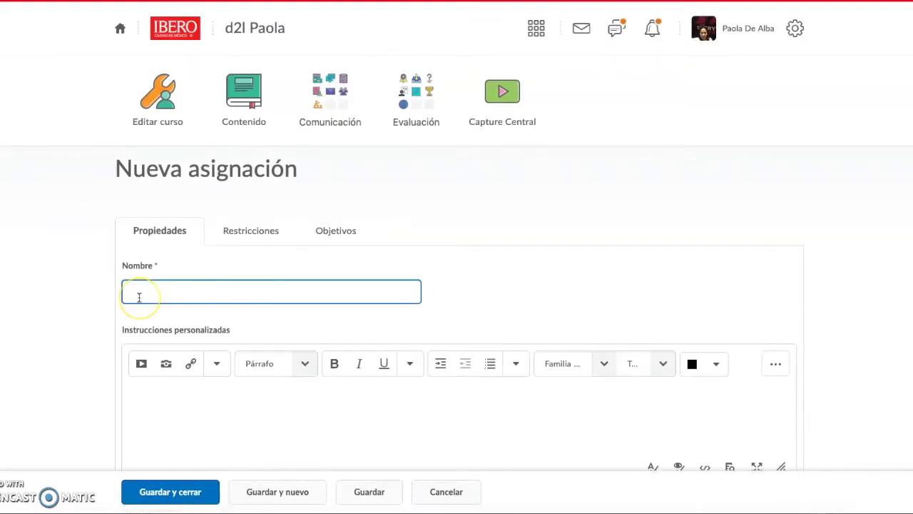
type("Tarea 1")
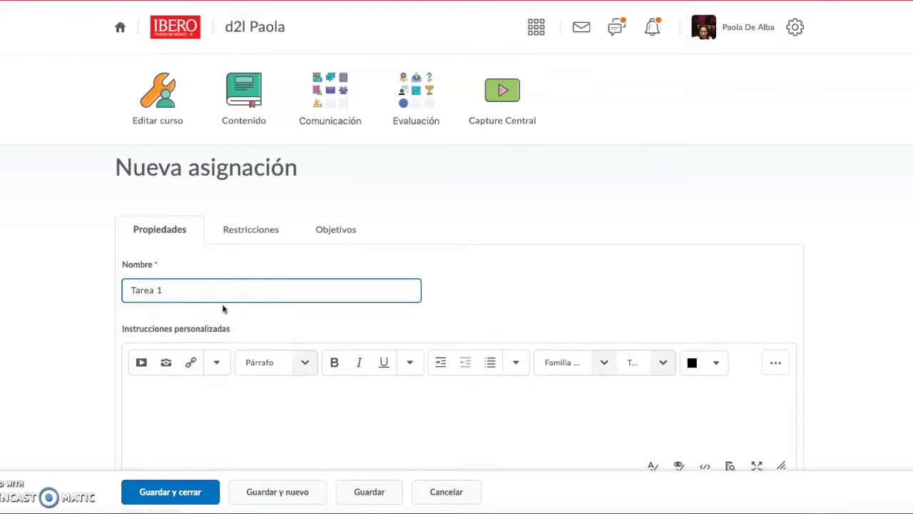
Try the Asignación grupal assignment type, view its group categories, and return the type to Asignación individual
scroll(223, 307, "down", 1)
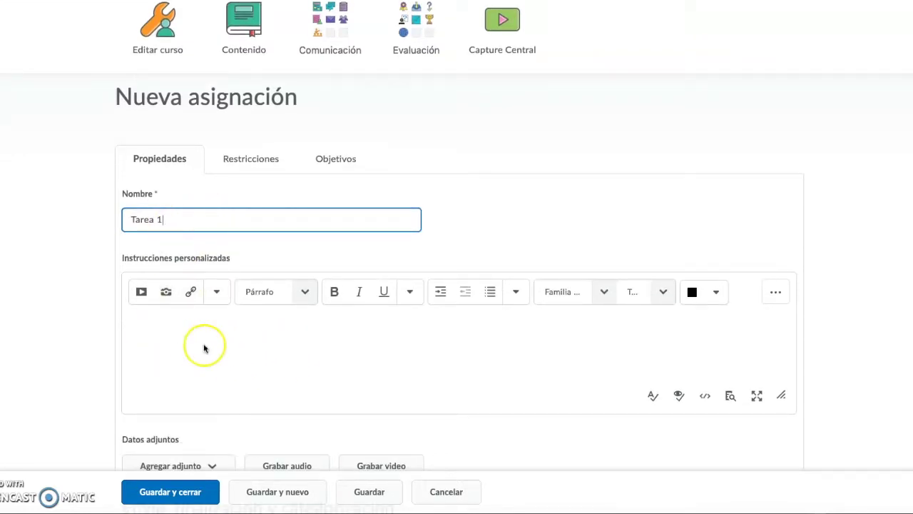
scroll(203, 348, "down", 2)
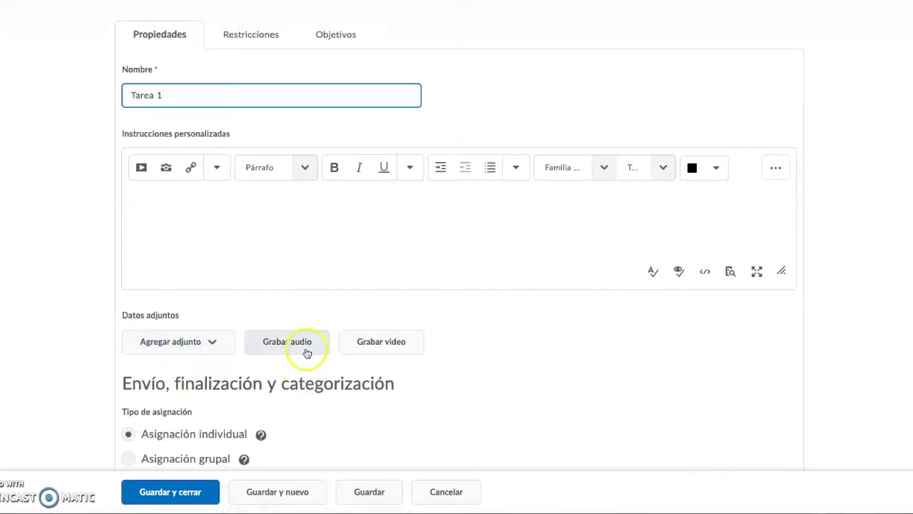
left_click(437, 338)
scroll(438, 341, "down", 2)
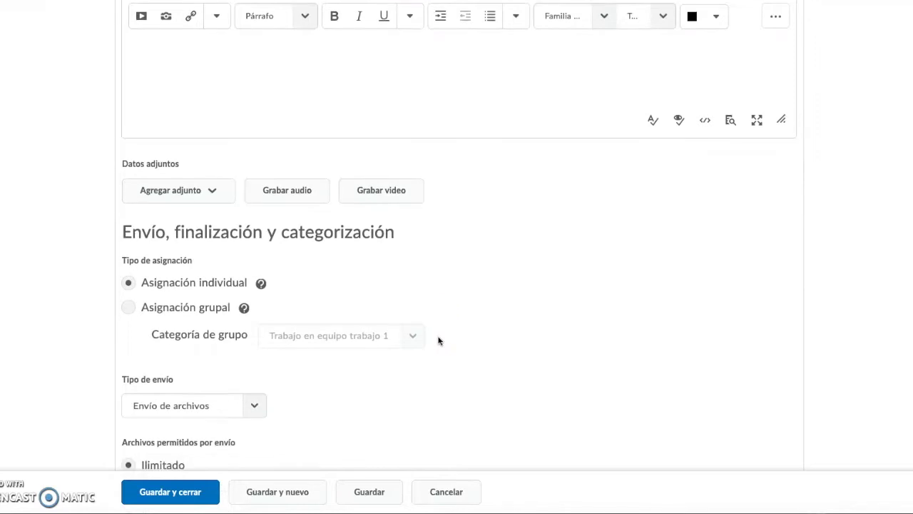
left_click(680, 377)
scroll(680, 377, "down", 1)
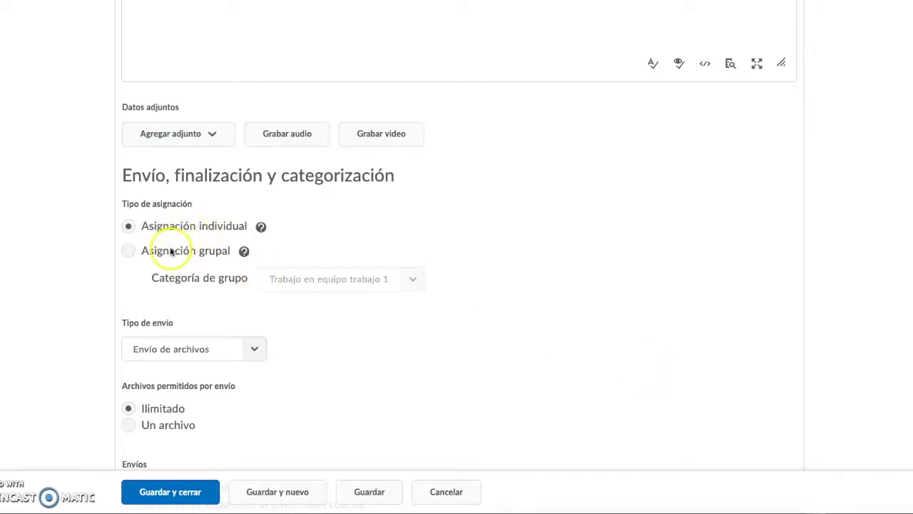
left_click(129, 251)
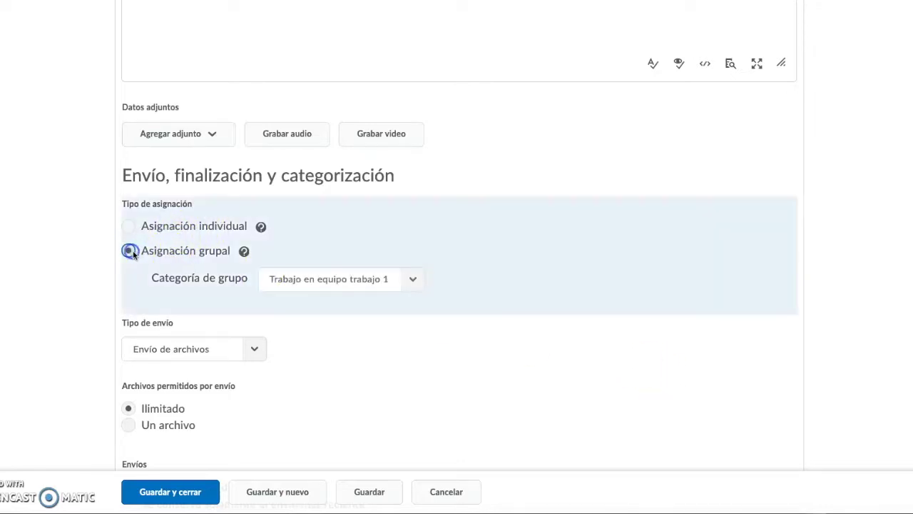
left_click(362, 285)
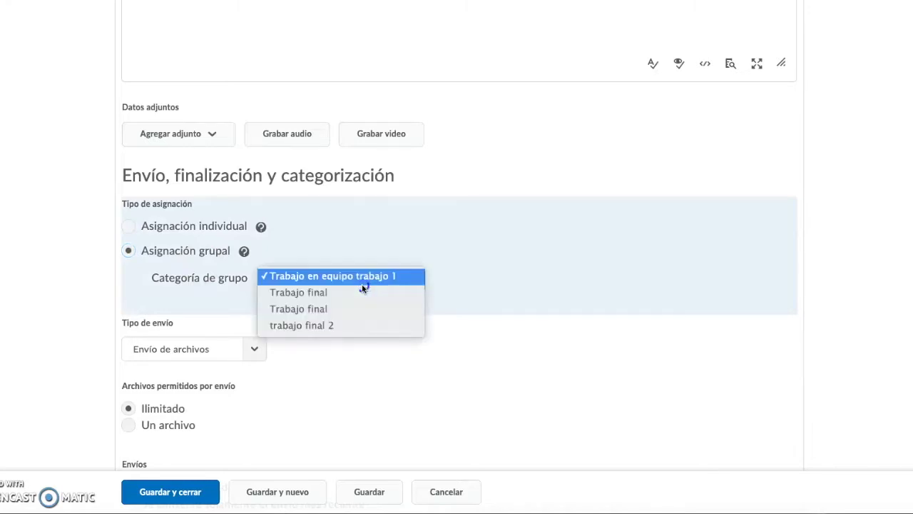
left_click(127, 227)
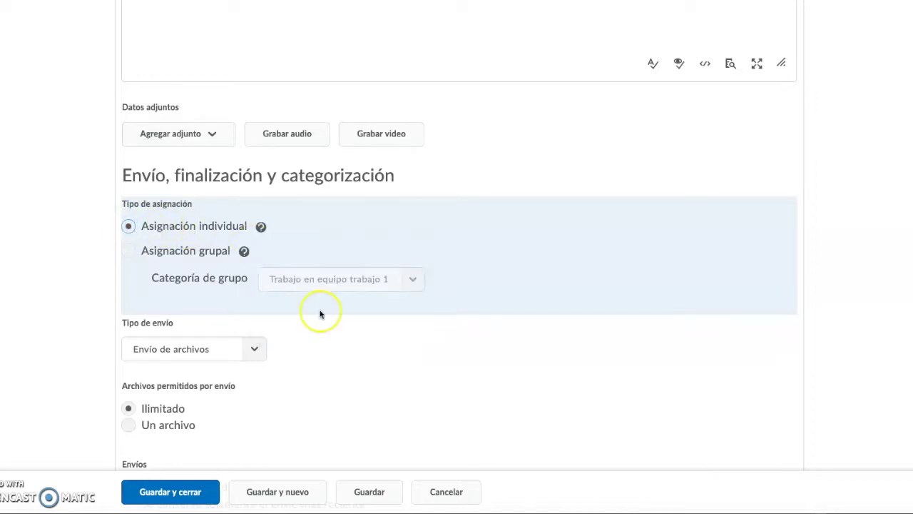
Review the submission types and set the assignment's submission type to Envío de texto
scroll(320, 312, "down", 2)
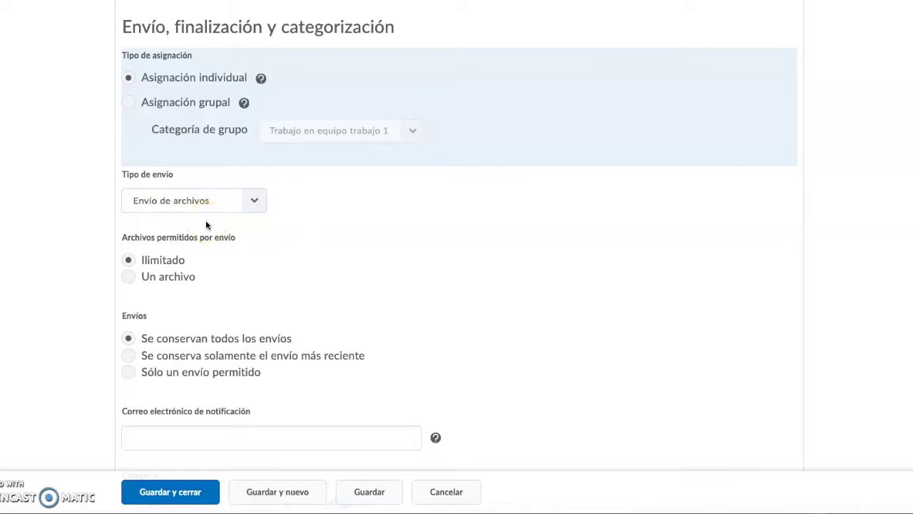
left_click(253, 198)
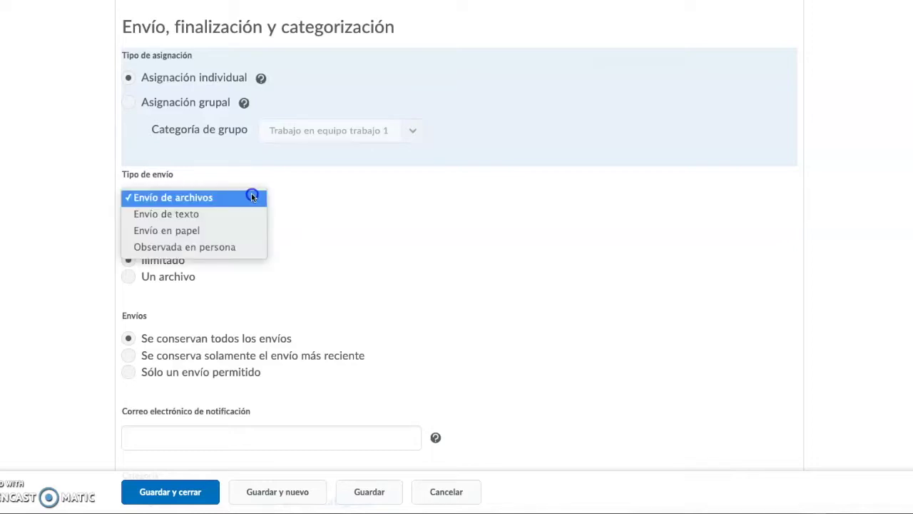
left_click(251, 197)
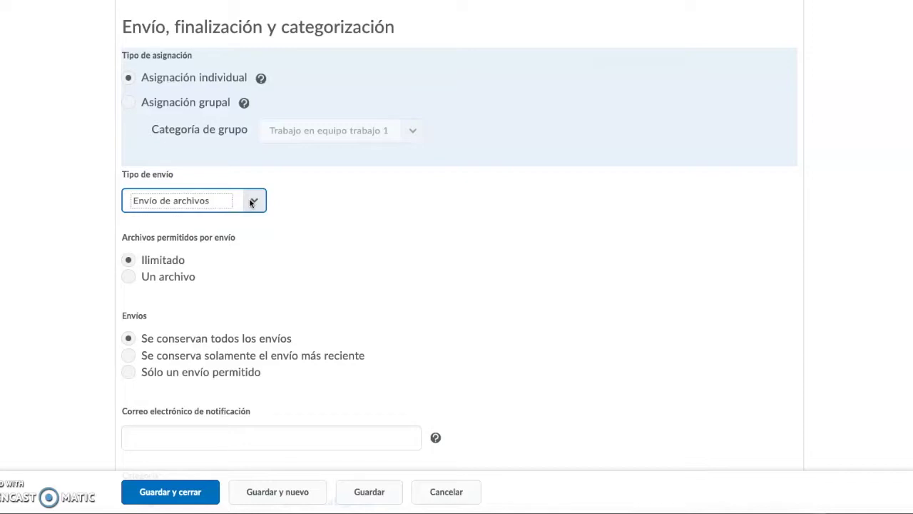
left_click(254, 201)
left_click(259, 201)
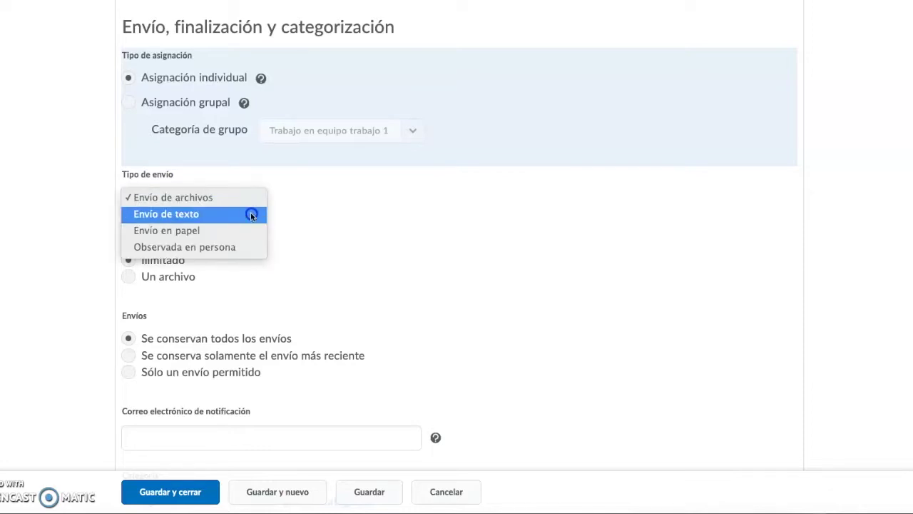
left_click(250, 214)
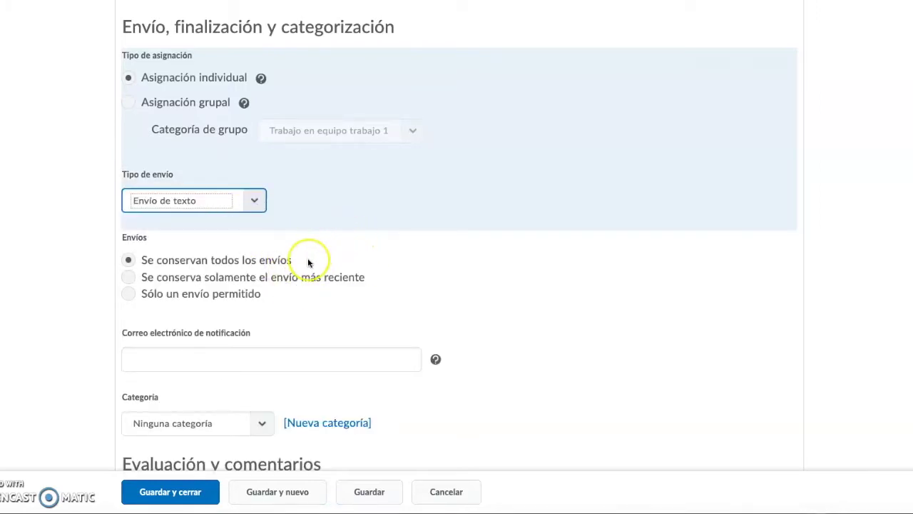
Set the assignment's submission type to Envío en papel
scroll(308, 261, "up", 4)
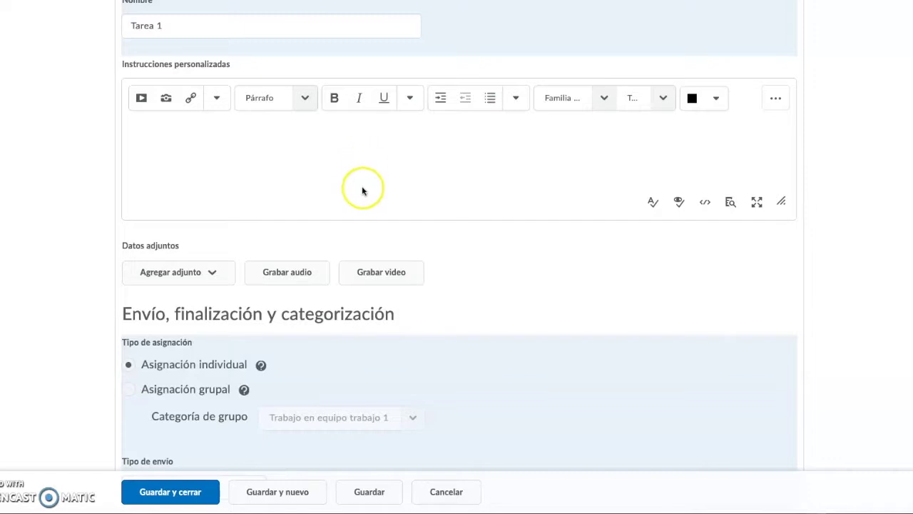
scroll(358, 202, "down", 4)
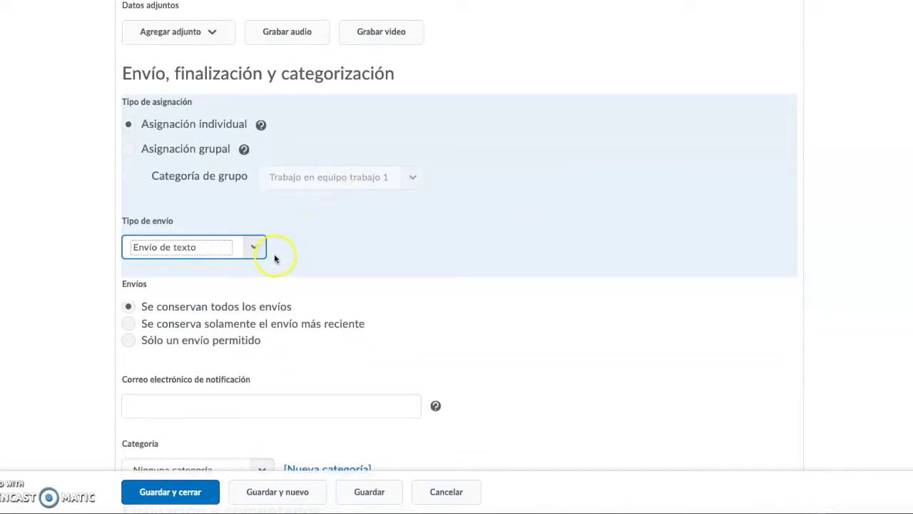
scroll(276, 257, "down", 1)
left_click(253, 211)
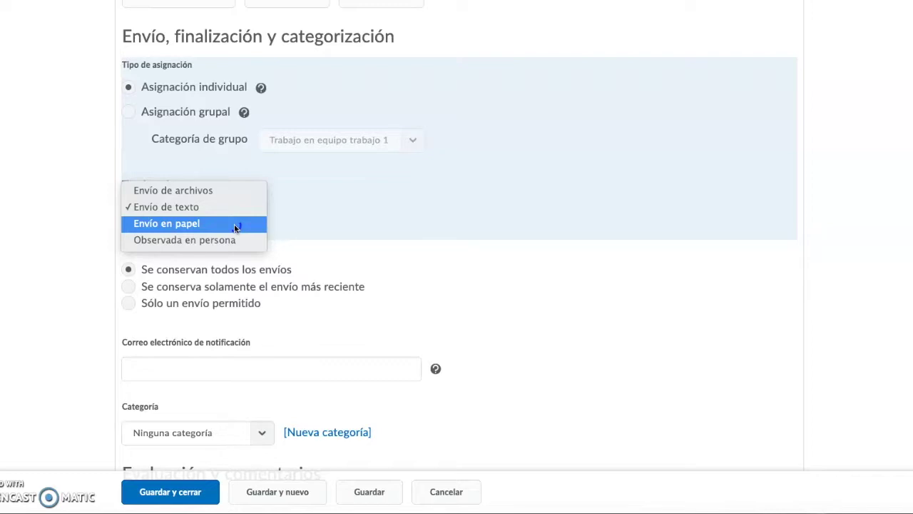
left_click(202, 225)
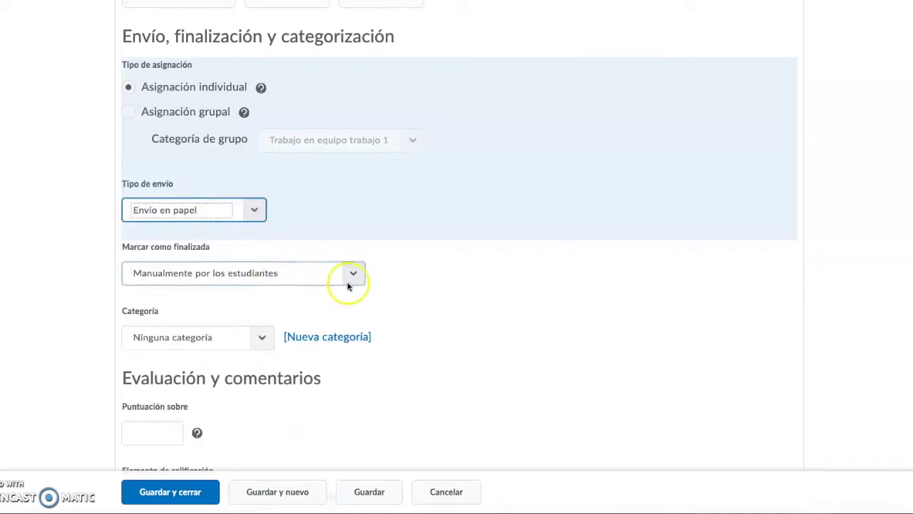
Review the options for marking the assignment as completed, keeping Manualmente por los estudiantes
left_click(349, 279)
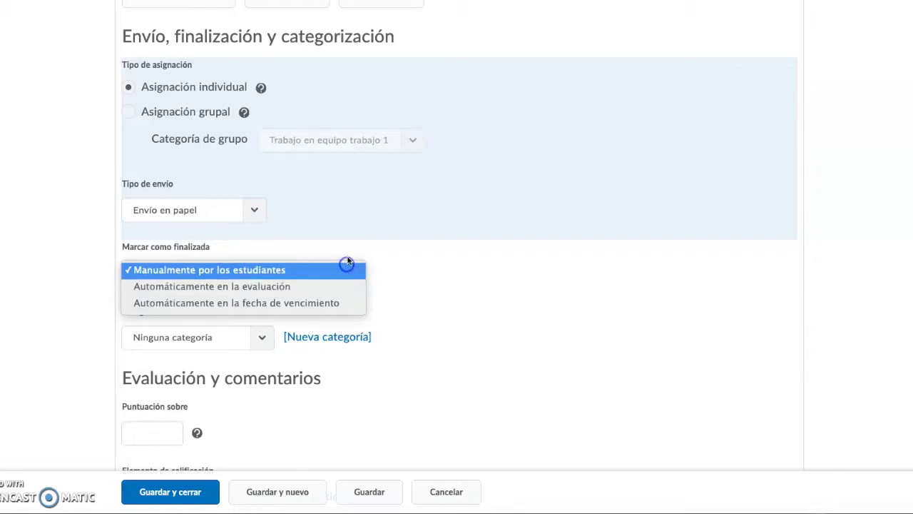
left_click(346, 265)
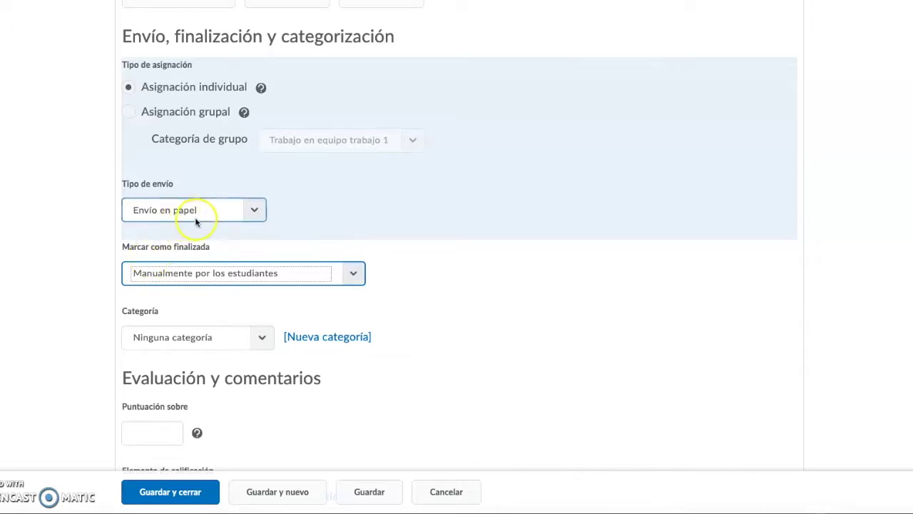
left_click(203, 273)
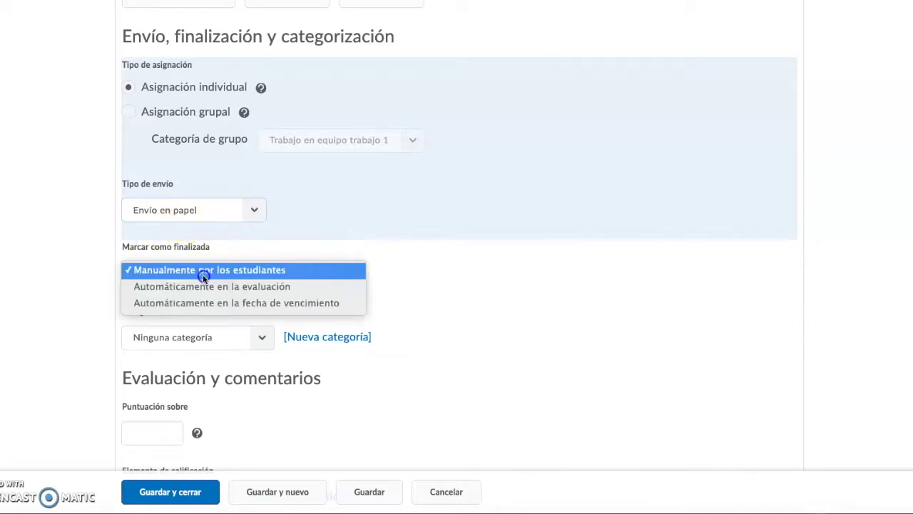
left_click(243, 271)
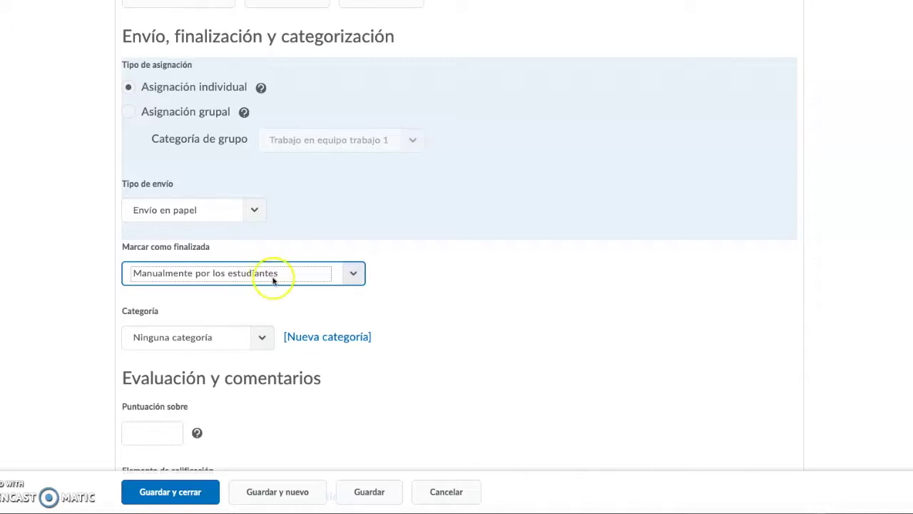
Try marking the assignment as completed with Automáticamente en la fecha de vencimiento, and finally choose Automáticamente en la evaluación
left_click(352, 273)
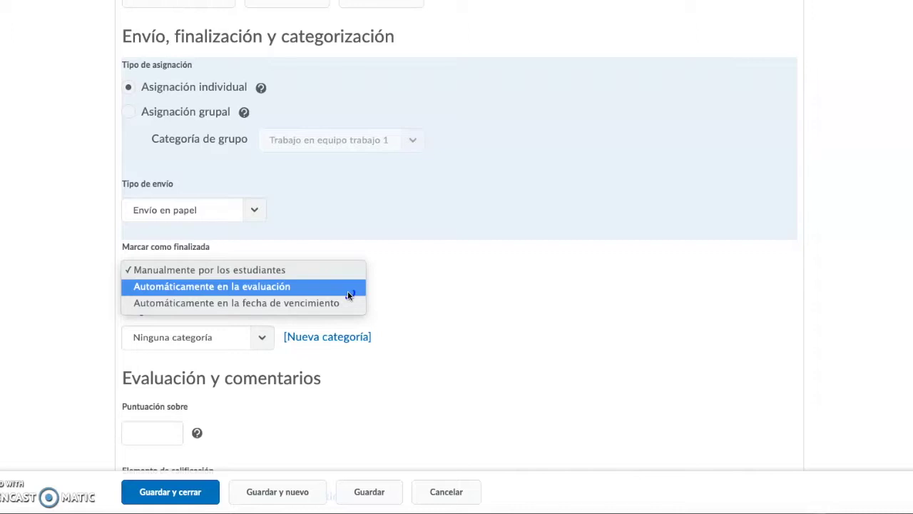
left_click(347, 304)
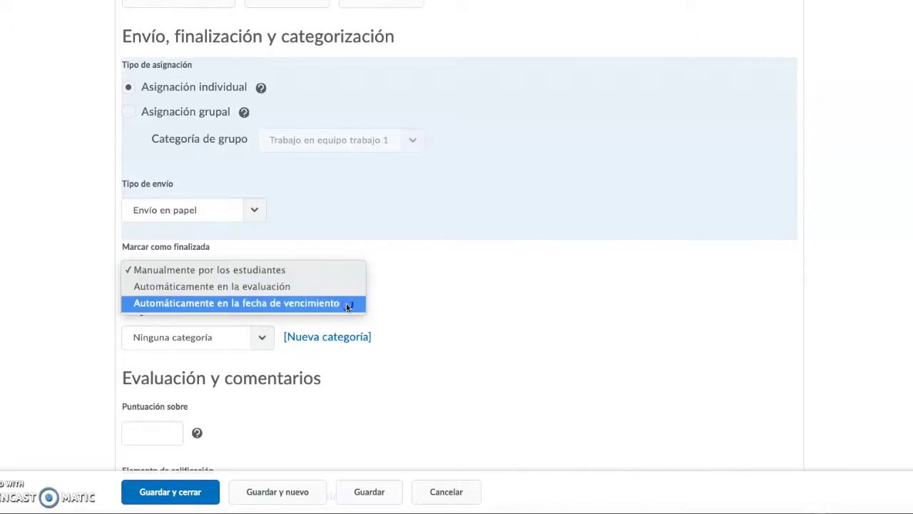
left_click(346, 303)
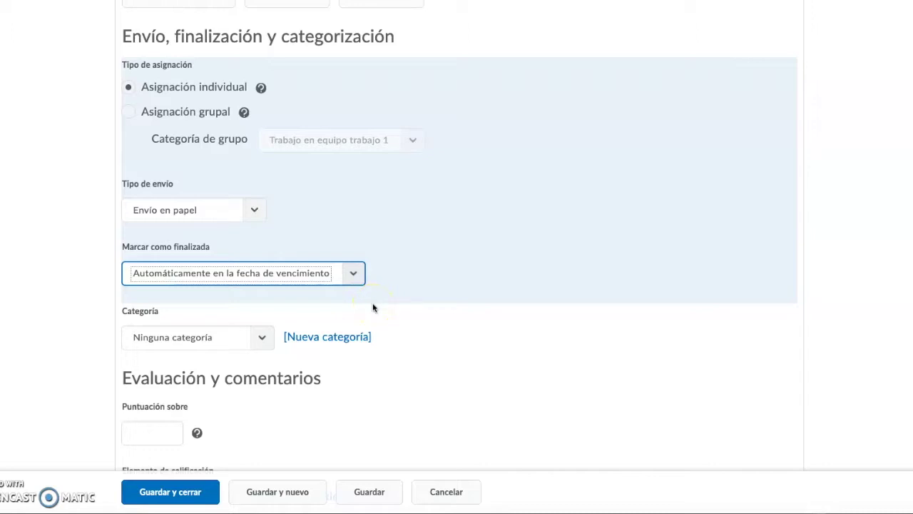
left_click(352, 275)
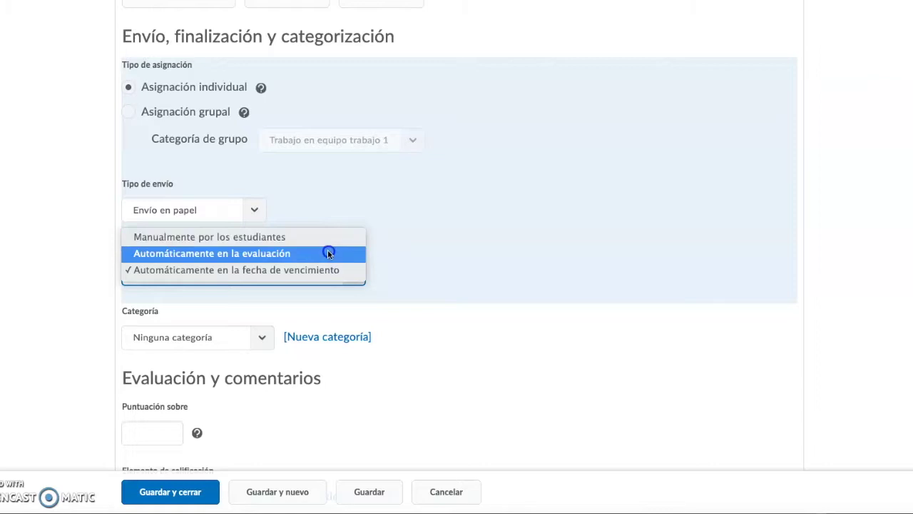
left_click(288, 257)
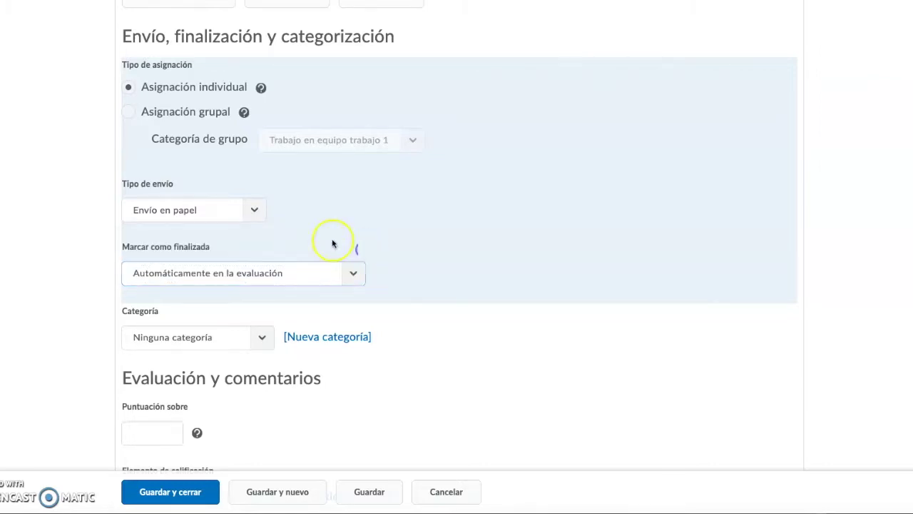
Set the assignment's submission type to Observada en persona
left_click(246, 207)
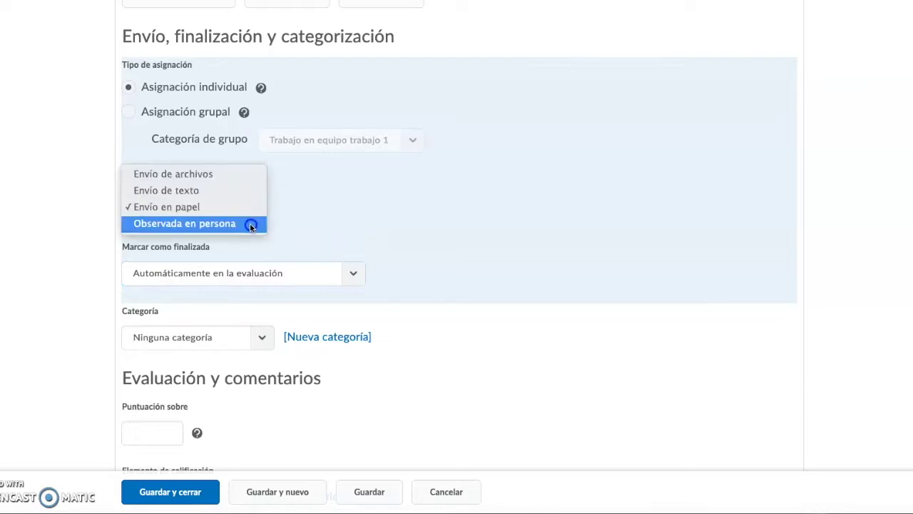
left_click(255, 222)
left_click(264, 261)
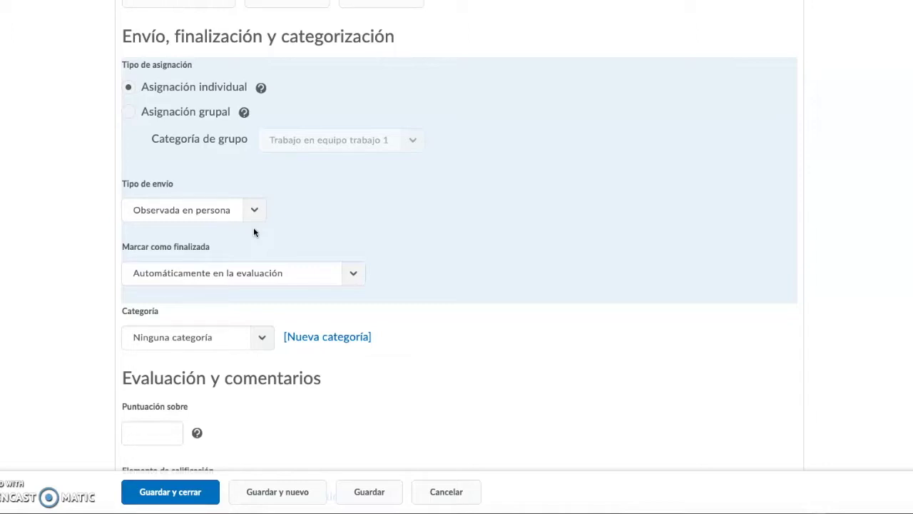
left_click(184, 210)
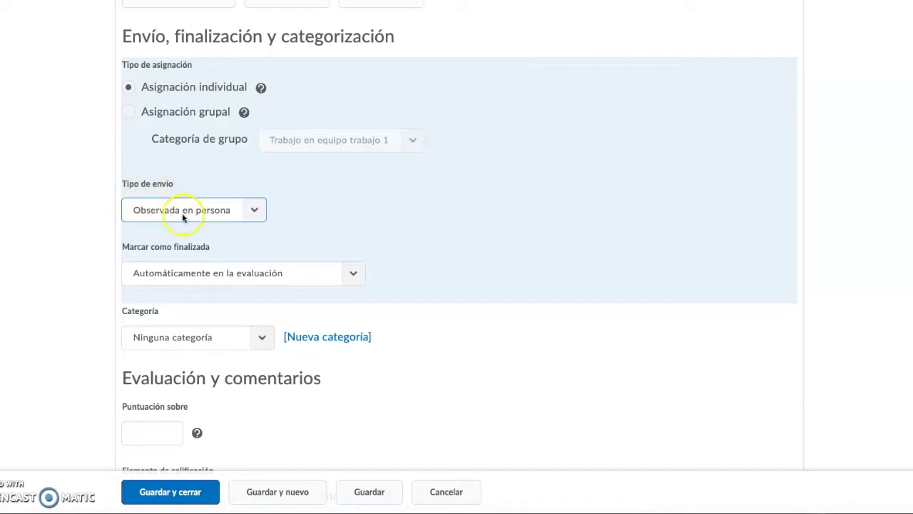
Switch the submission type to Envío en papel and finally back to Envío de archivos
left_click(250, 210)
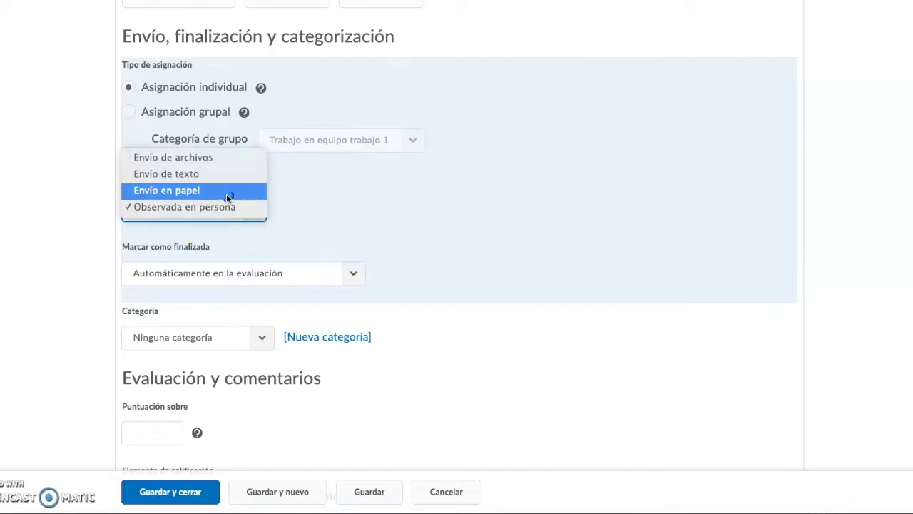
left_click(226, 192)
left_click(236, 210)
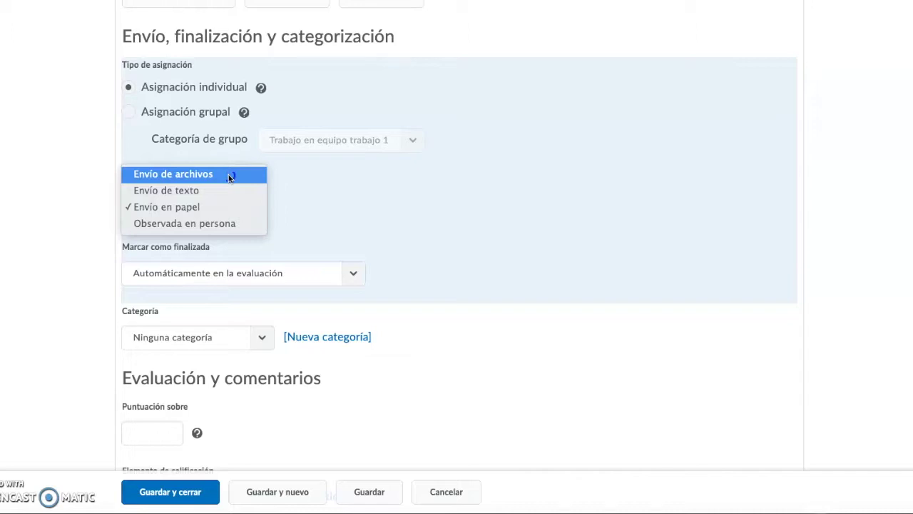
left_click(229, 170)
left_click_drag(228, 170, 192, 175)
left_click(190, 173)
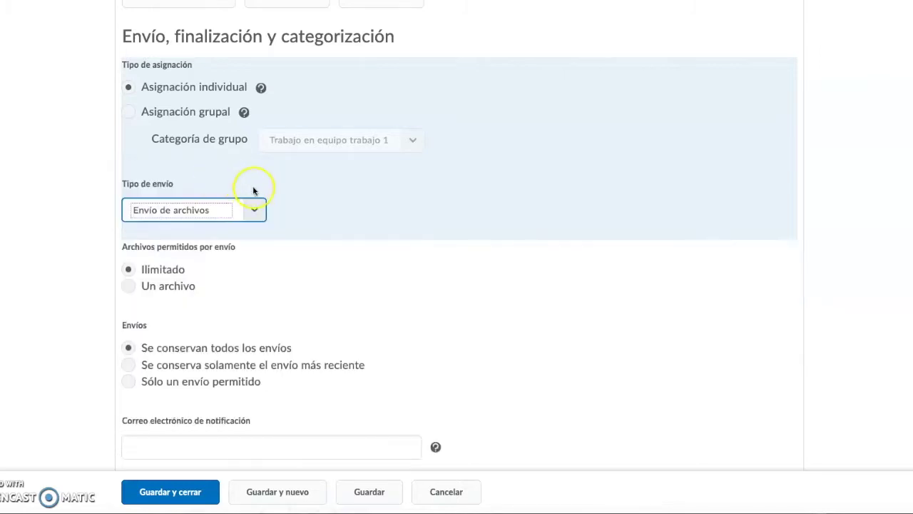
Try limiting the files allowed per submission to Un archivo, and switch the setting back to Ilimitado
scroll(352, 231, "down", 2)
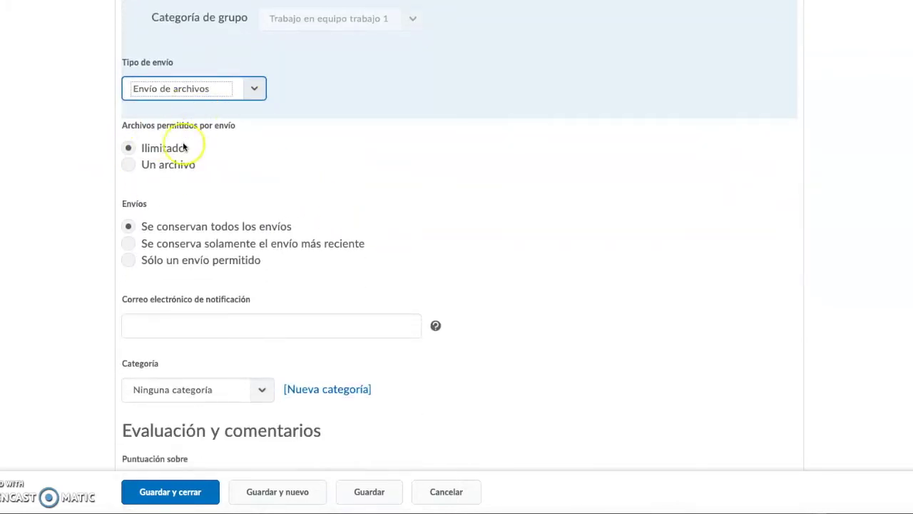
left_click(159, 152)
left_click(161, 149)
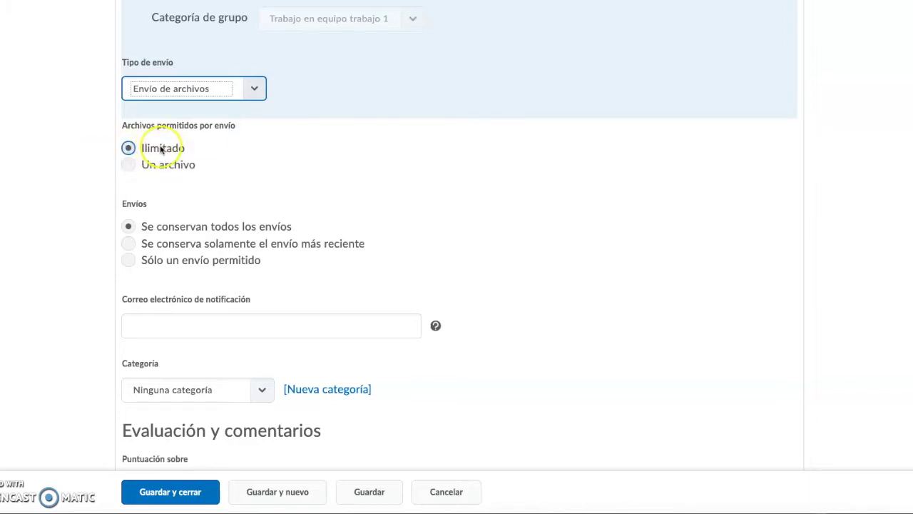
left_click(127, 165)
left_click(139, 178)
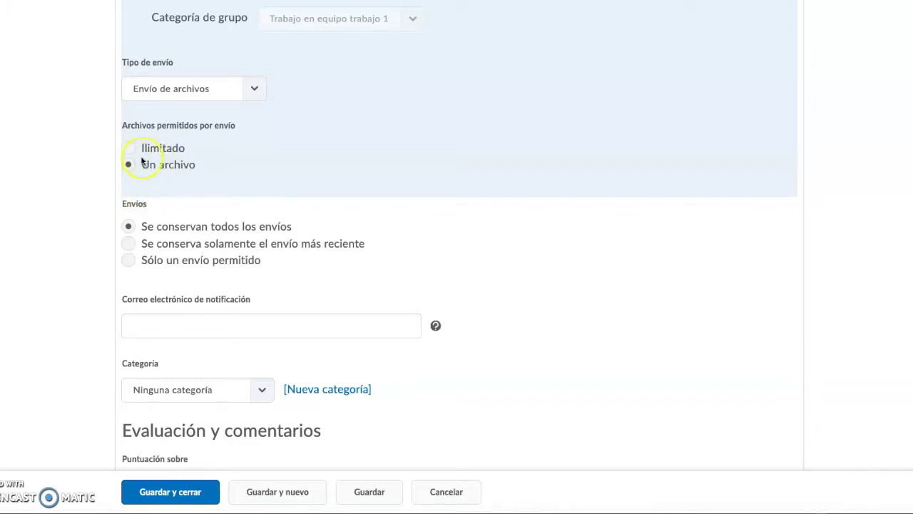
left_click(129, 149)
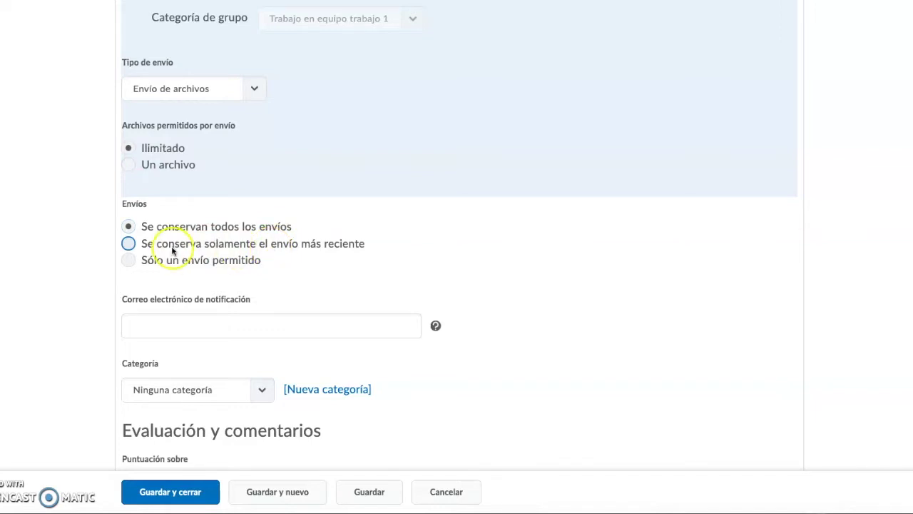
Try keeping only the most recent submission, and finally set Envíos to Sólo un envío permitido
left_click(129, 246)
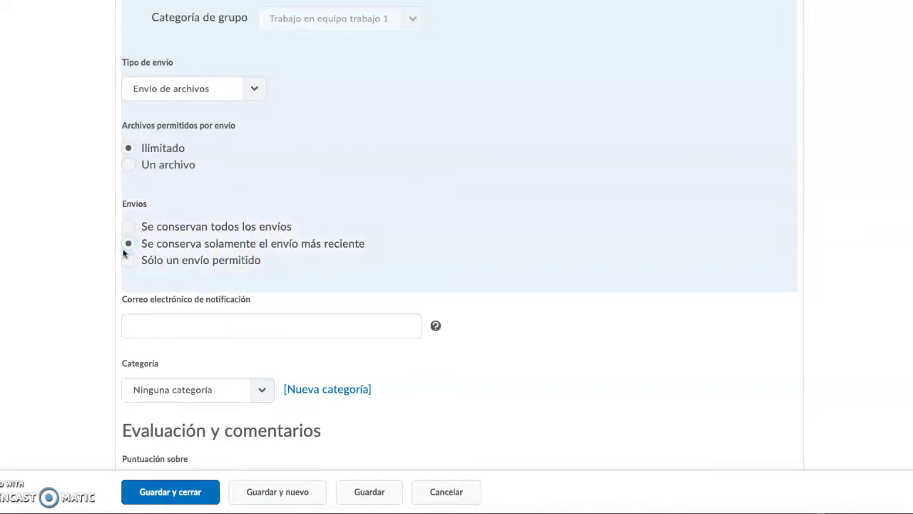
left_click(160, 273)
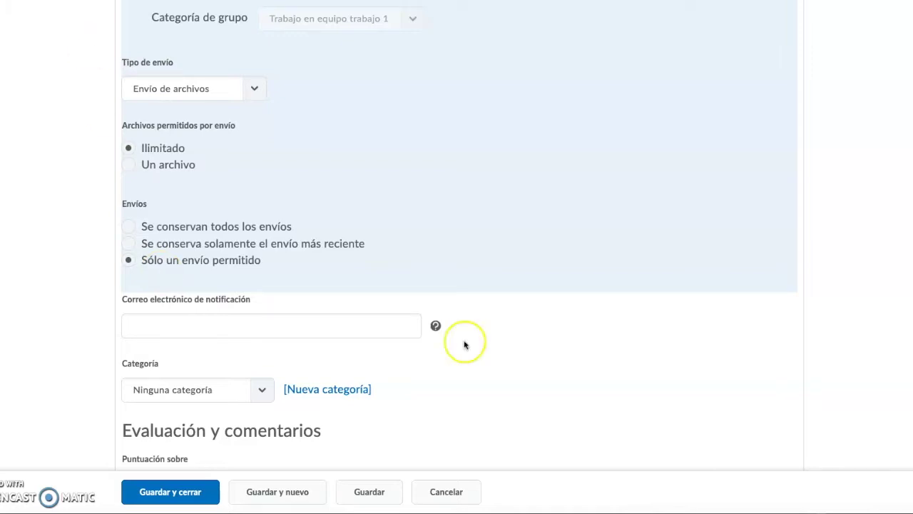
Examine the notification e-mail and category settings, leaving the e-mail blank and the category at Ninguna categoría
left_click(267, 325)
scroll(267, 326, "down", 1)
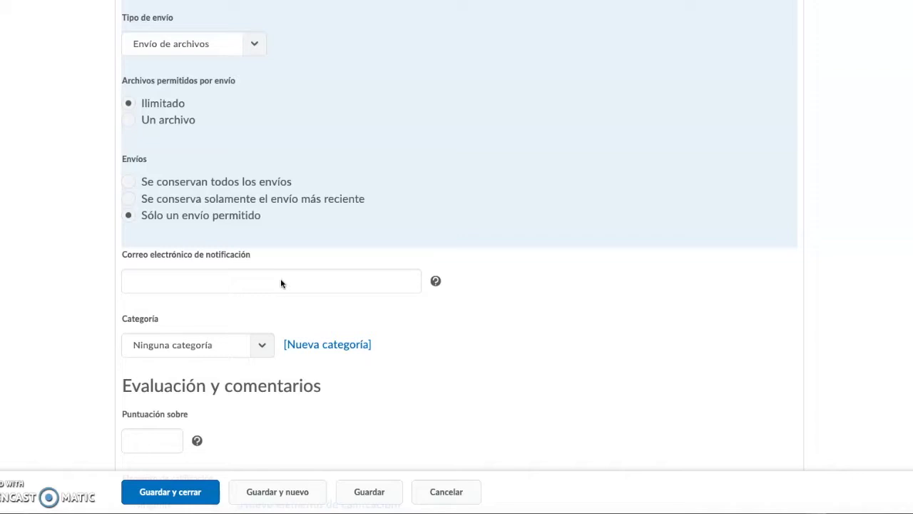
left_click(397, 296)
scroll(398, 295, "down", 1)
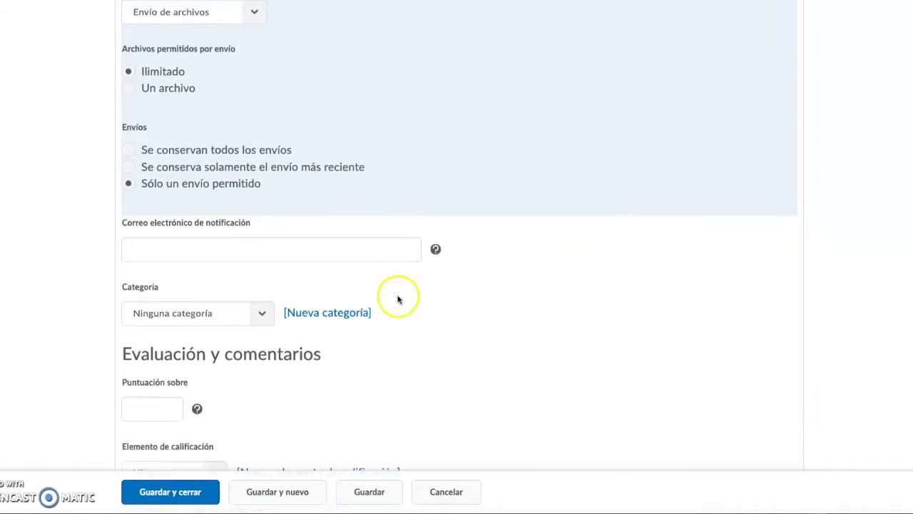
scroll(261, 243, "down", 3)
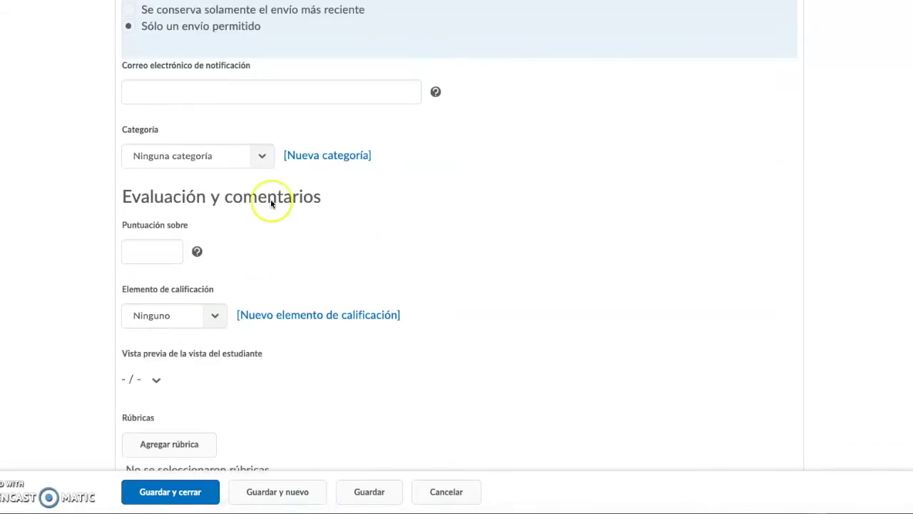
left_click(160, 129)
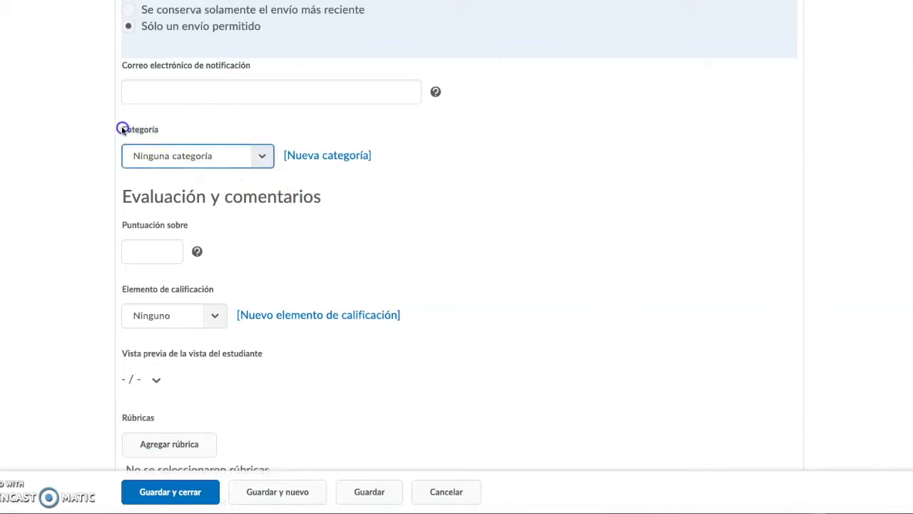
left_click(65, 182)
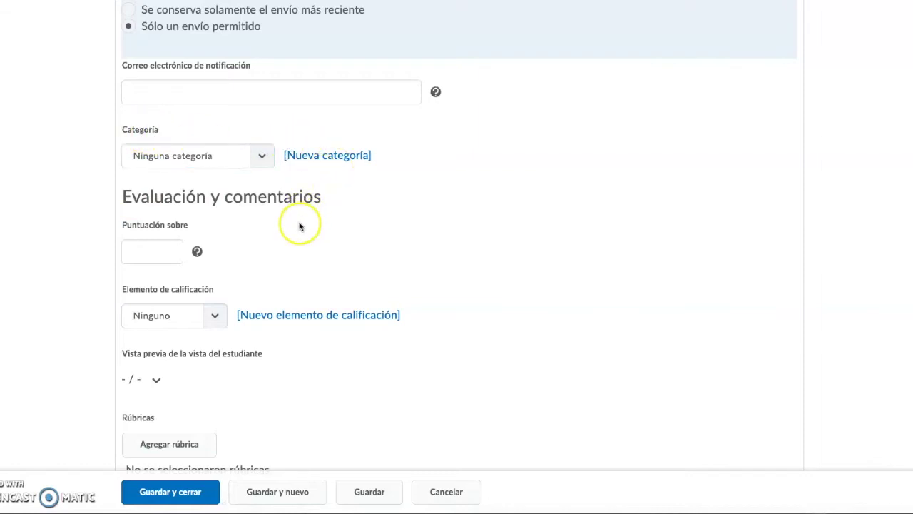
Set the assignment's maximum score (Puntuación sobre) to 10
scroll(300, 226, "down", 1)
scroll(233, 183, "down", 1)
left_click(153, 160)
type("10")
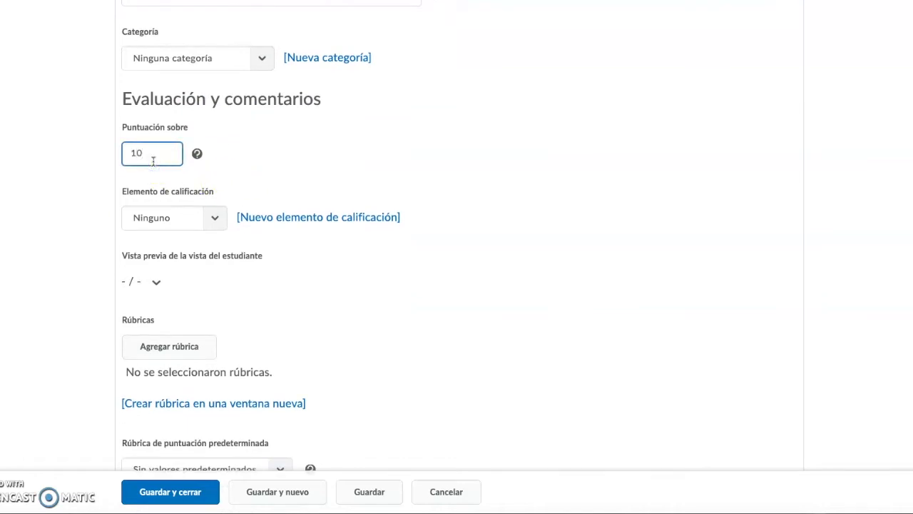
left_click(315, 153)
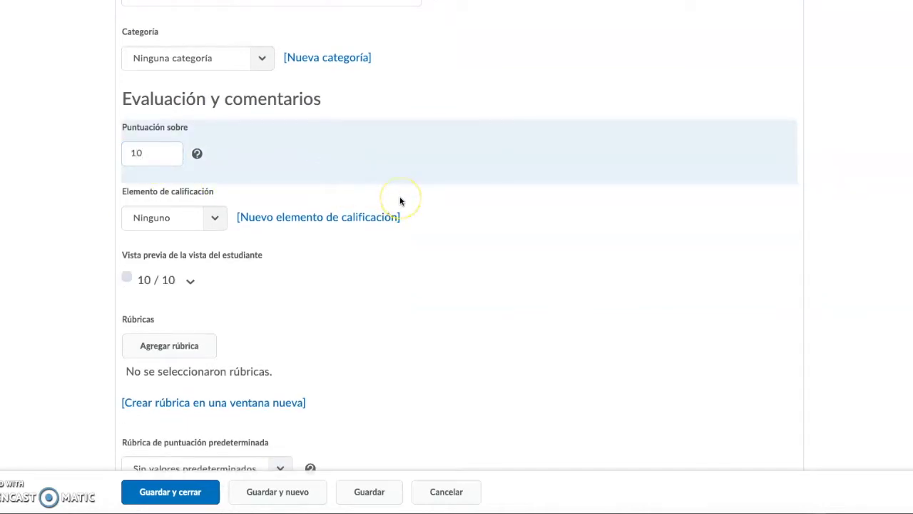
Try linking the assignment to the grade item elme in1, and switch it back to Ninguno
scroll(292, 188, "down", 1)
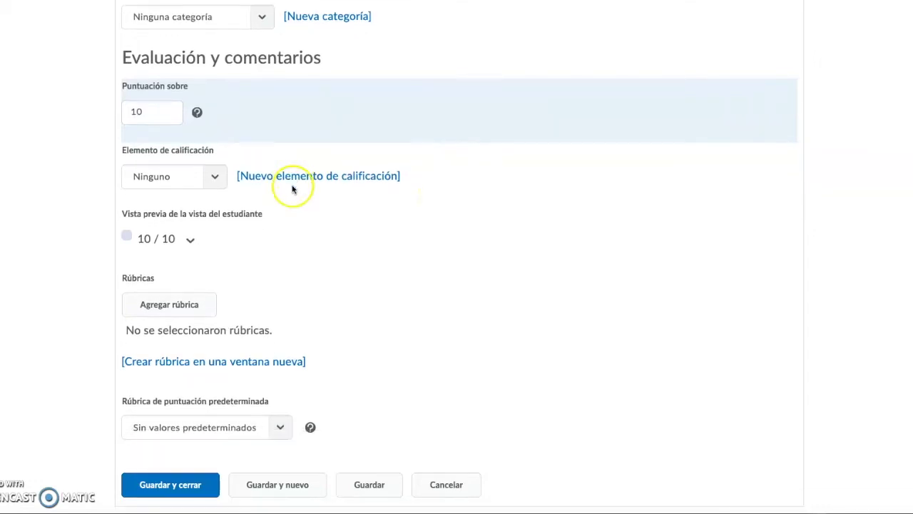
left_click(209, 181)
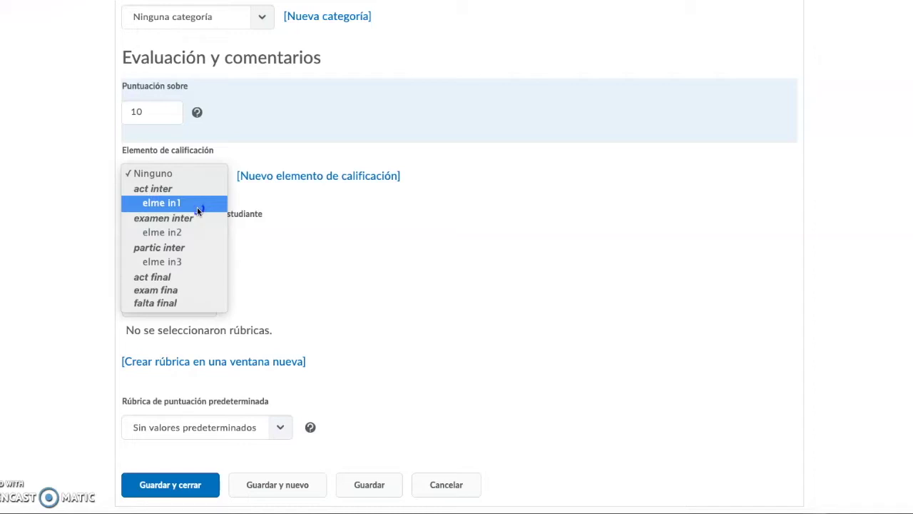
left_click(199, 209)
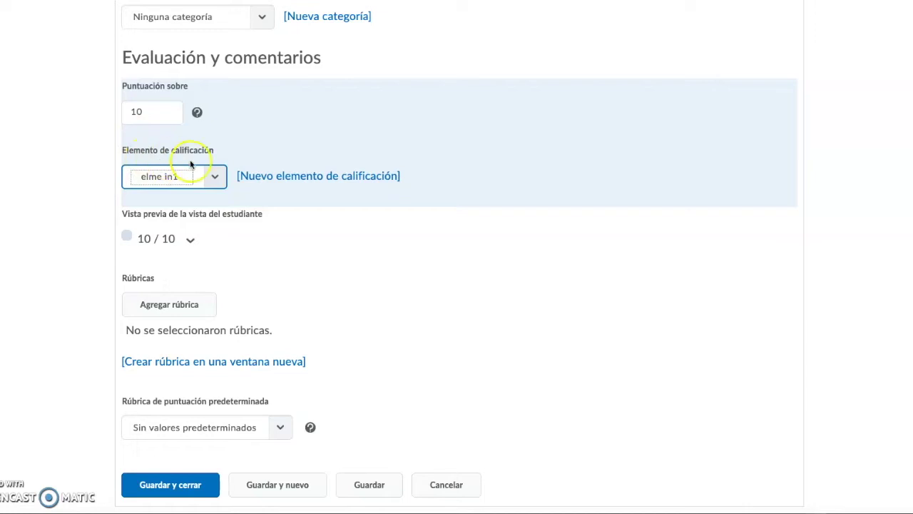
left_click(214, 175)
left_click(205, 143)
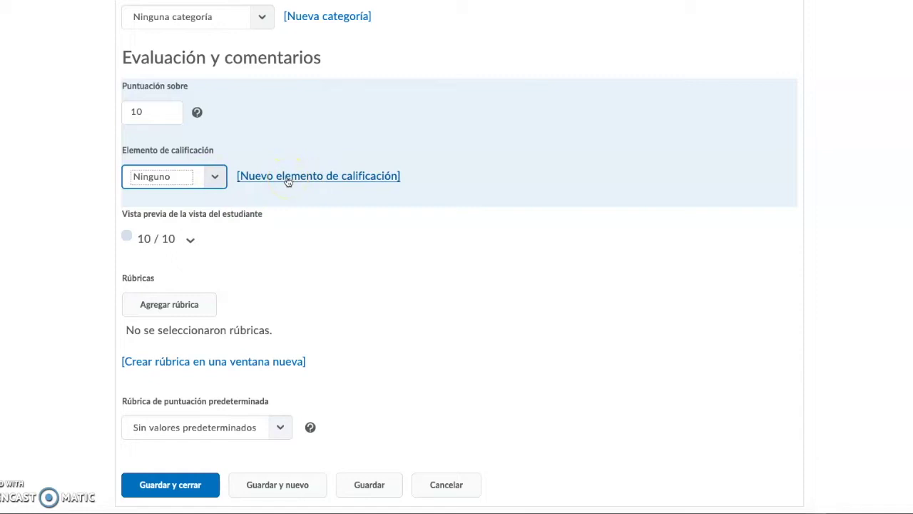
Link the assignment to the grade item elme in1 under act inter
left_click(211, 177)
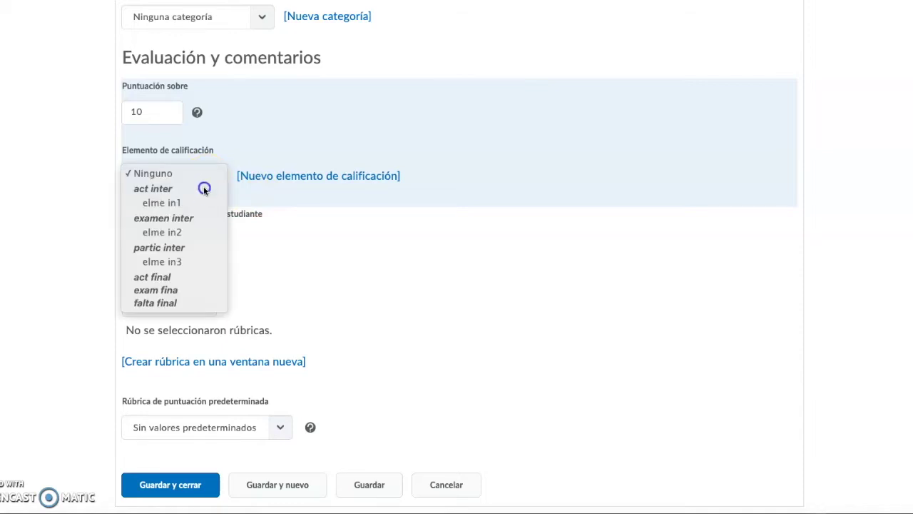
left_click(403, 280)
left_click(214, 177)
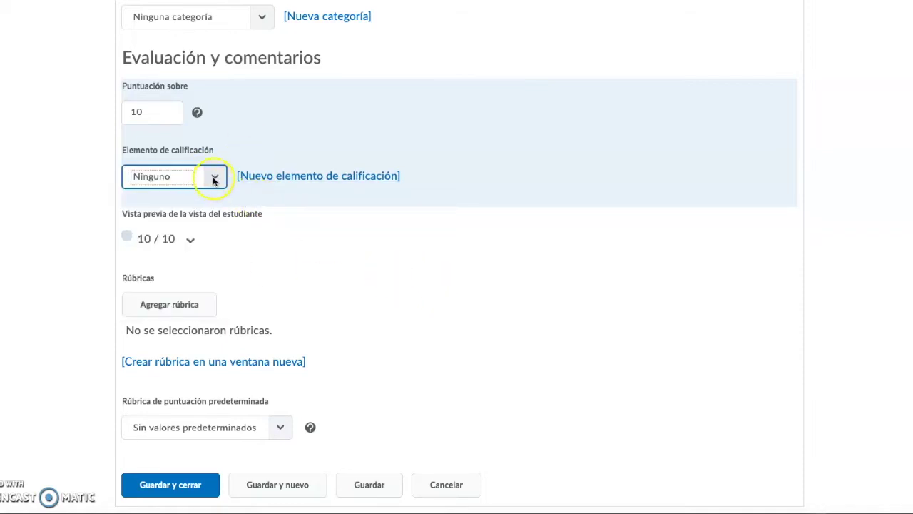
left_click(207, 204)
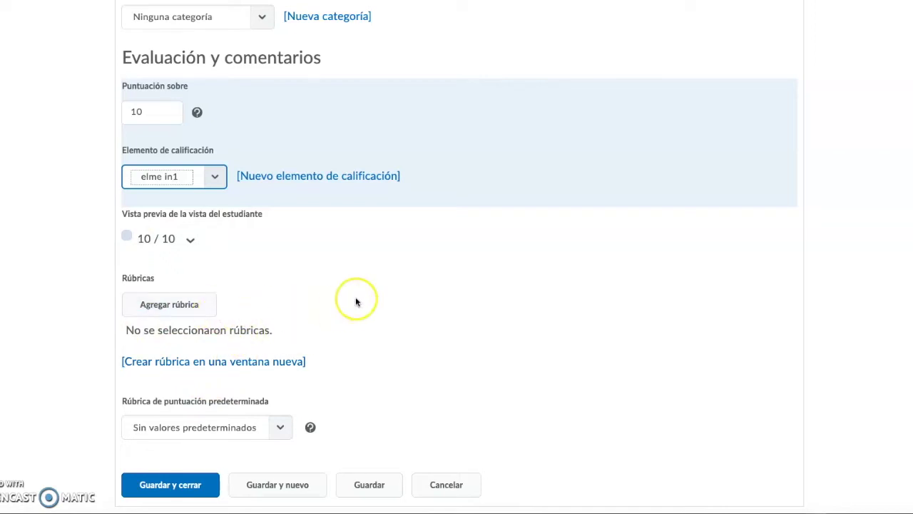
Open the assignment's restrictions and make it visible by turning off Oculto para los usuarios
scroll(357, 299, "up", 10)
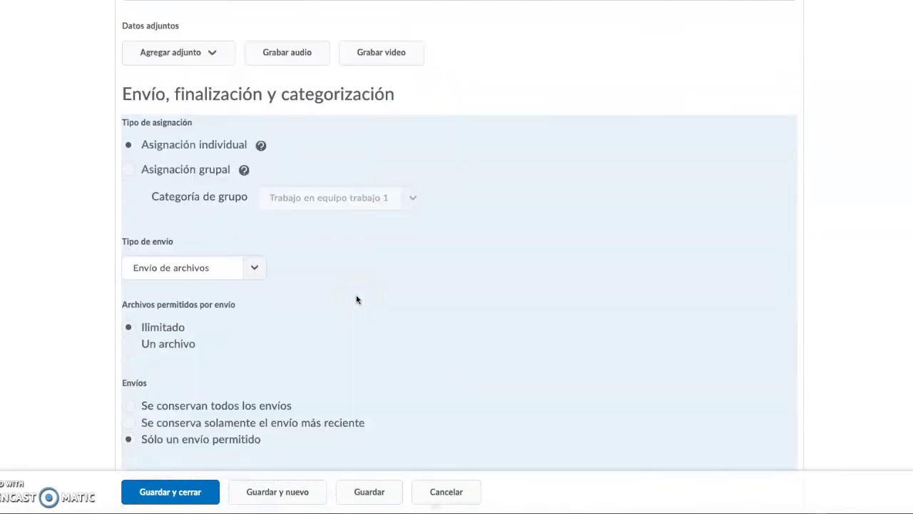
scroll(357, 299, "up", 5)
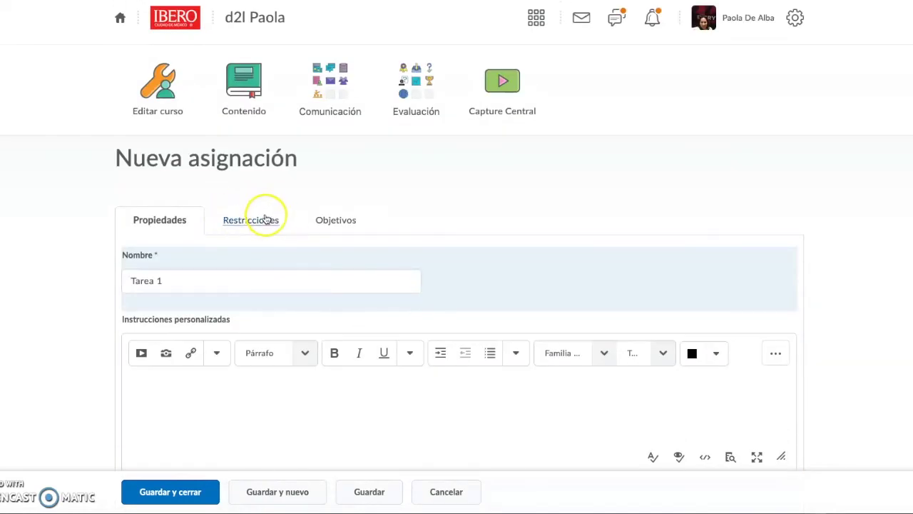
left_click(239, 220)
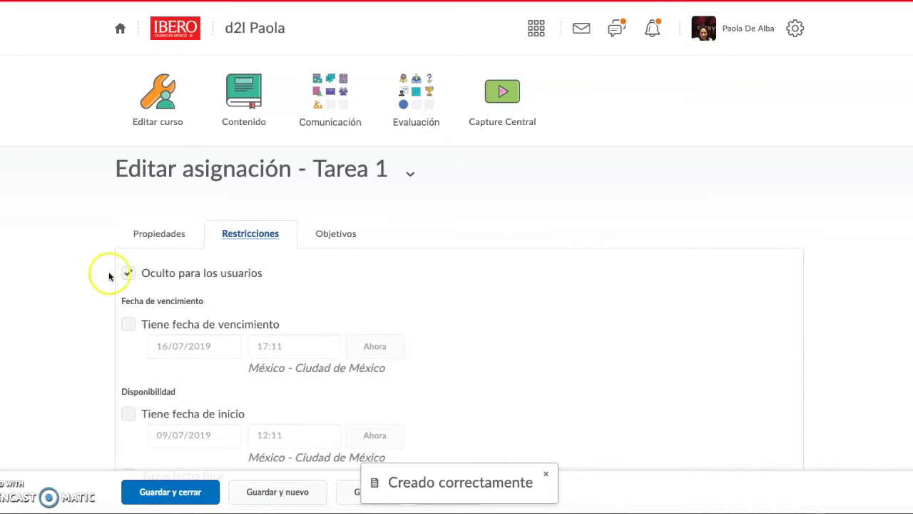
left_click(129, 273)
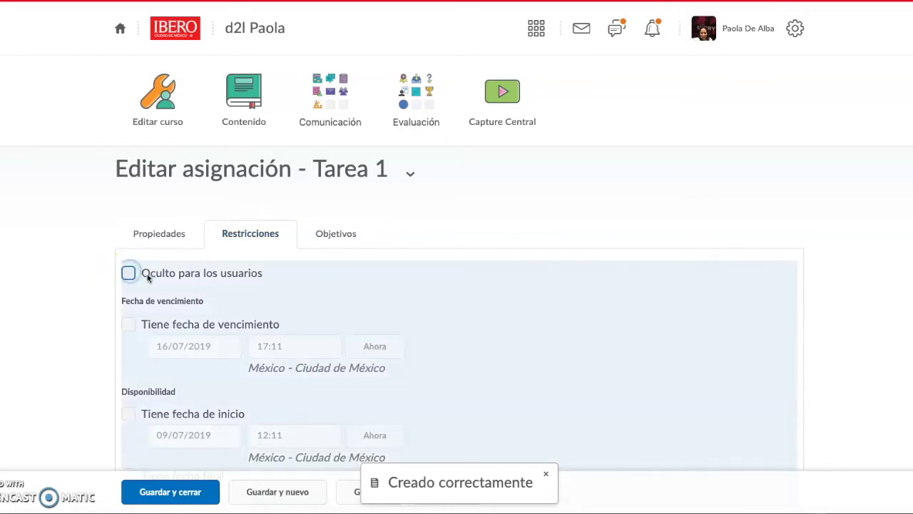
Review the dates and release conditions, keeping special access that allows submissions outside the normal availability dates
scroll(340, 302, "down", 3)
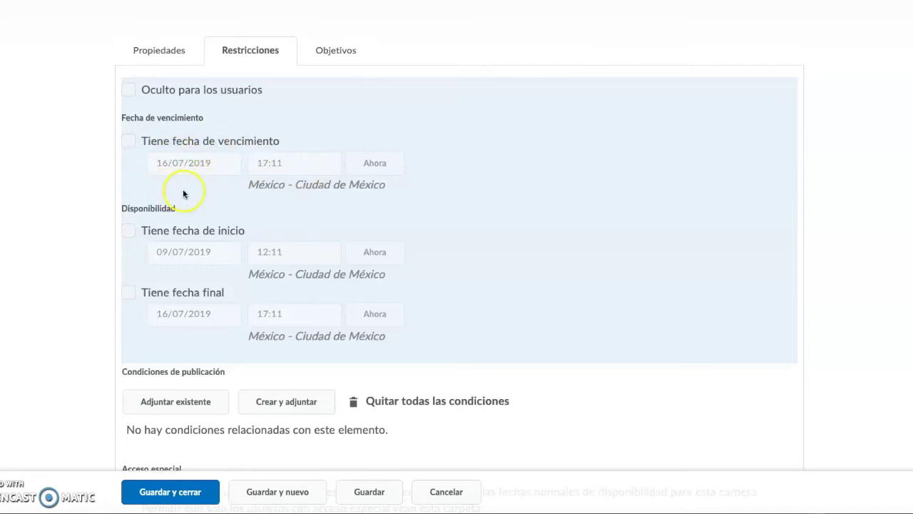
scroll(184, 193, "down", 1)
scroll(182, 169, "down", 1)
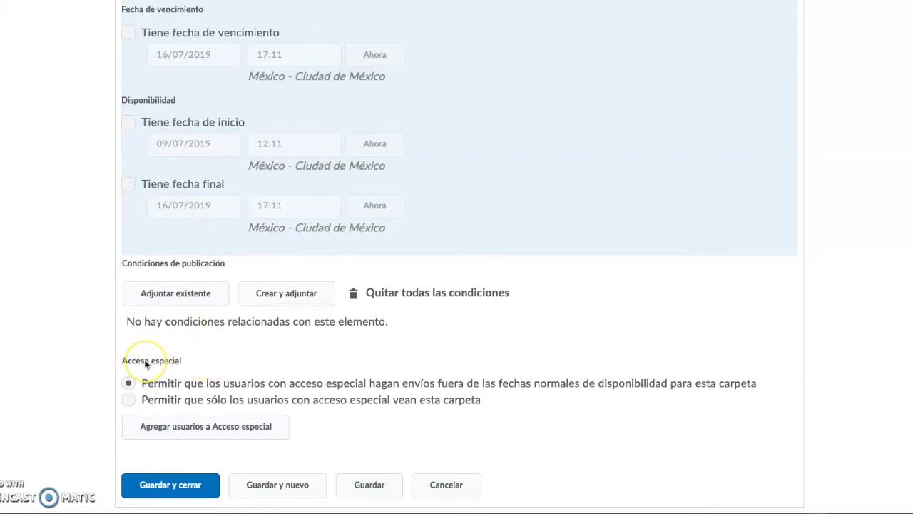
left_click(128, 383)
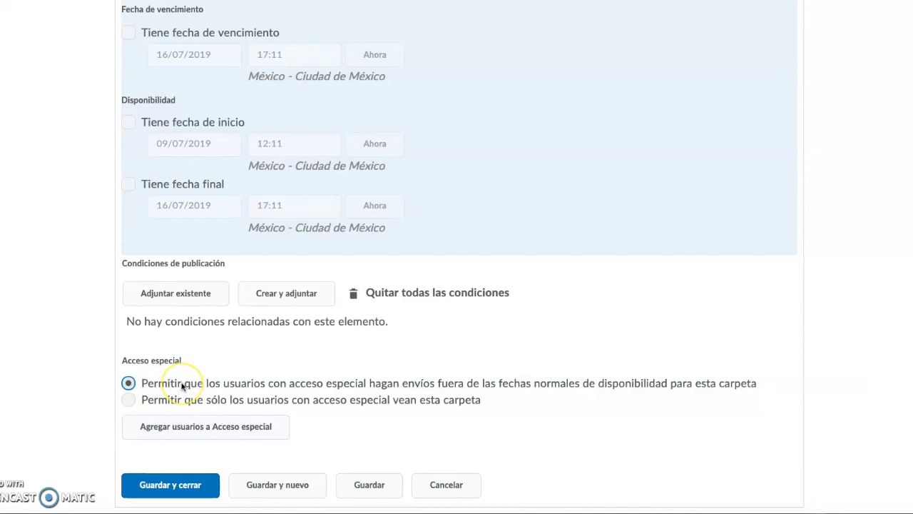
Save the assignment with its restrictions and close it
scroll(182, 385, "up", 4)
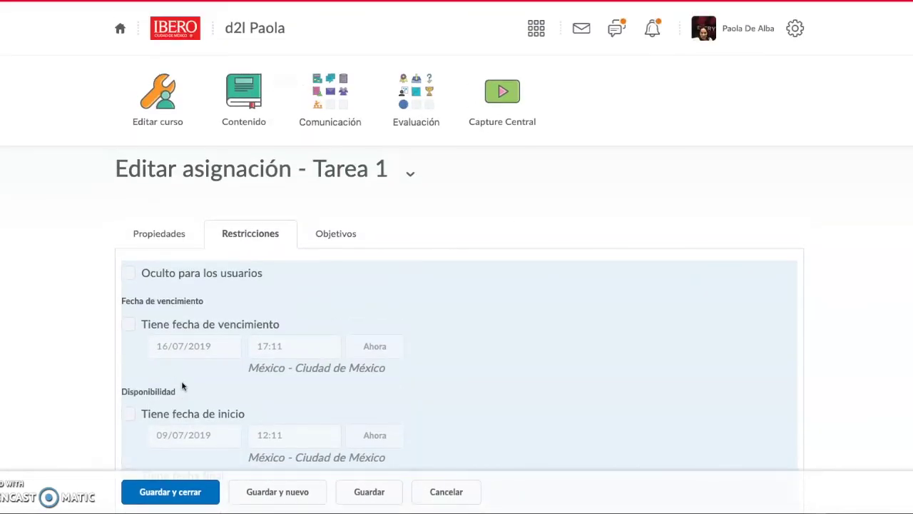
scroll(182, 385, "down", 4)
left_click(189, 483)
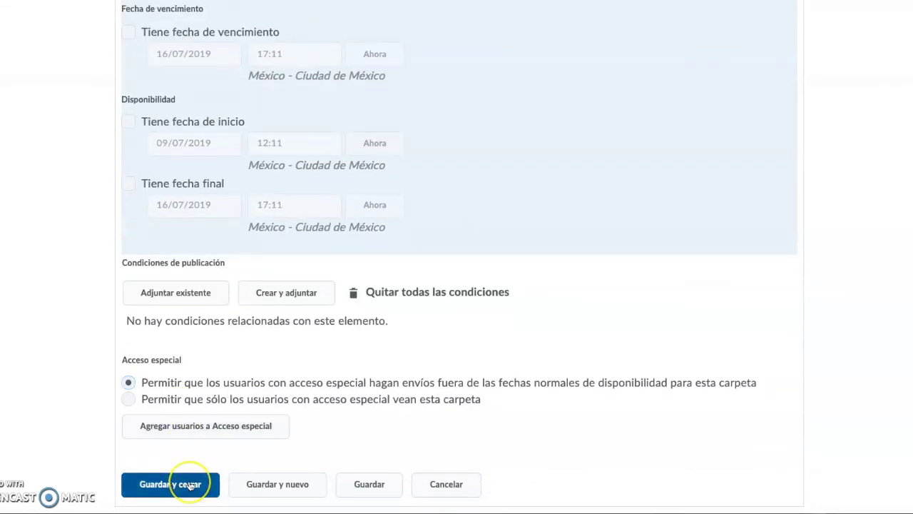